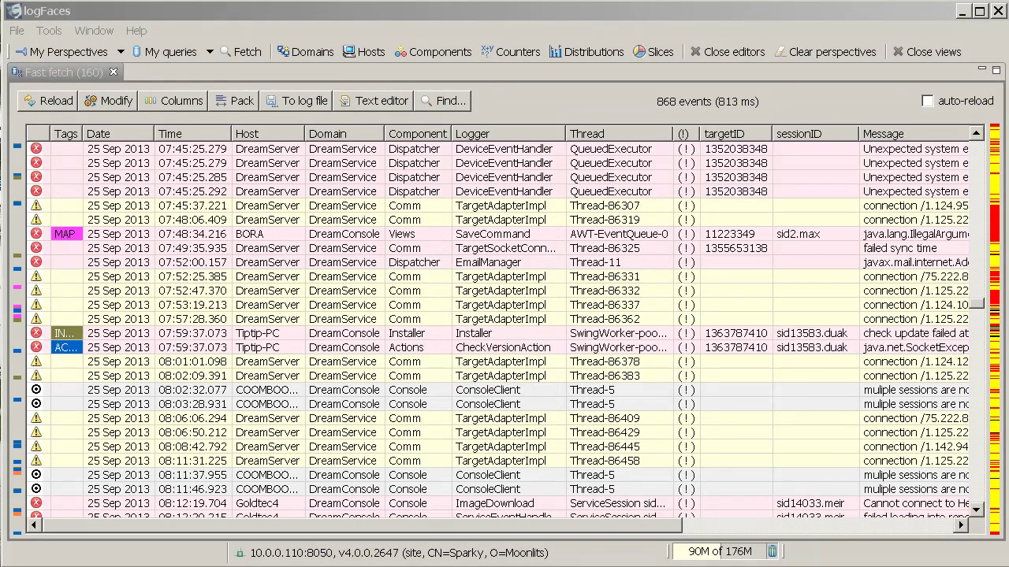
# - Inspect the BORA SaveCommand and failed sync time events, then close the events table
pyautogui.click(317, 234)
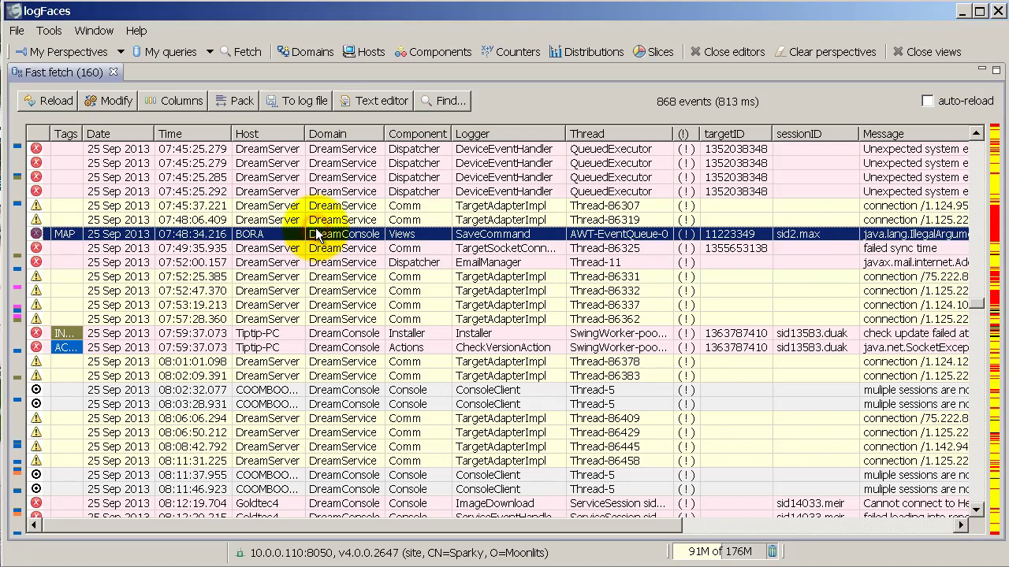
pyautogui.click(432, 252)
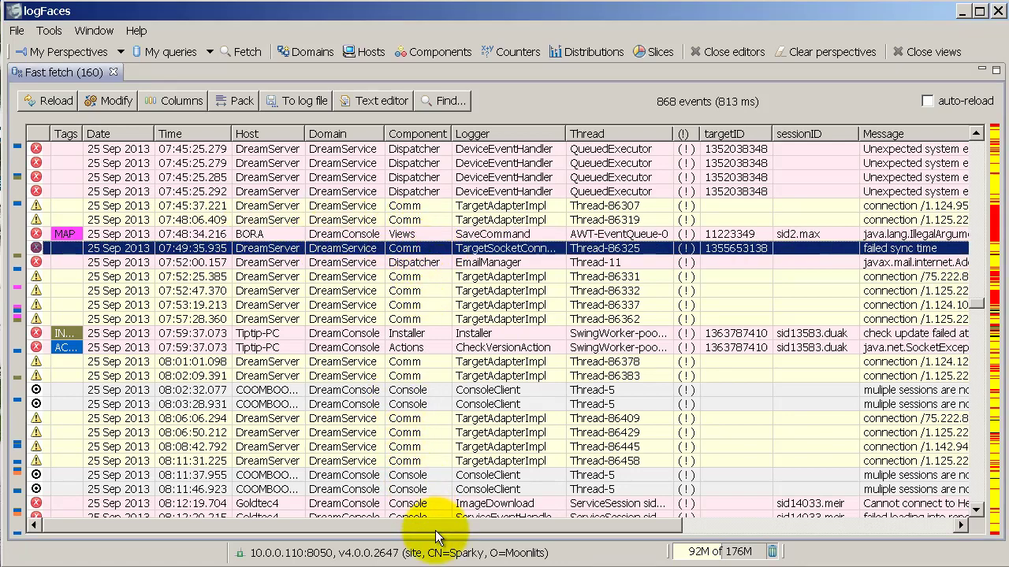
pyautogui.moveTo(435, 526); pyautogui.dragTo(687, 525)
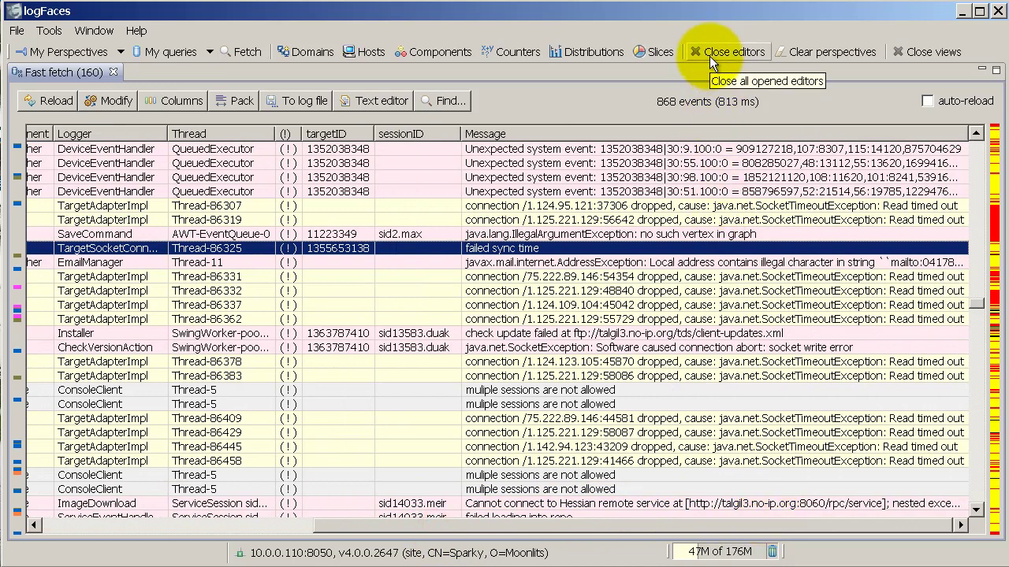
pyautogui.click(725, 52)
# - Chart Potential problems for 24 September and open the 310 events behind the tallest bar
pyautogui.click(593, 52)
pyautogui.click(178, 337)
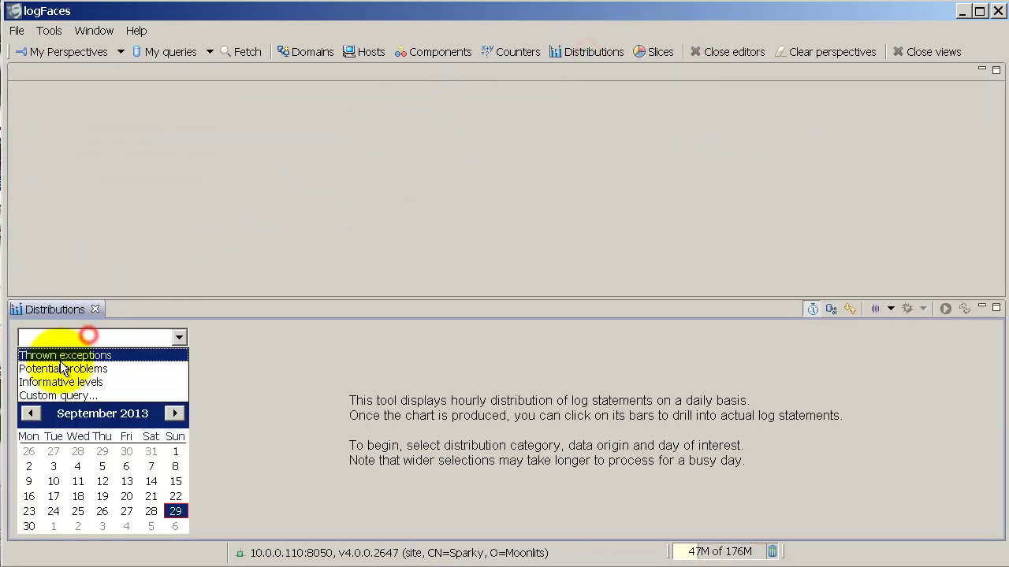
pyautogui.click(145, 367)
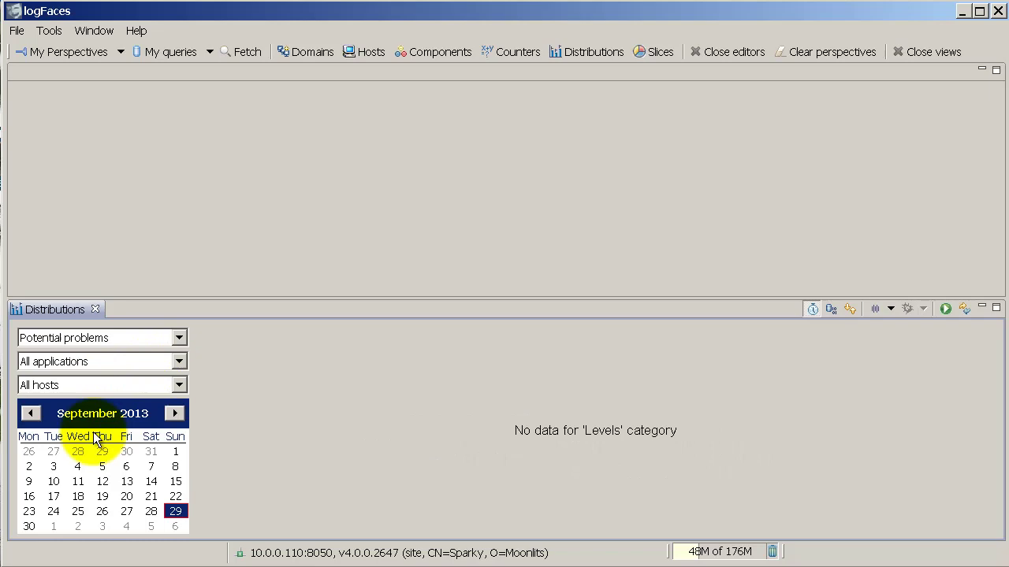
pyautogui.click(53, 511)
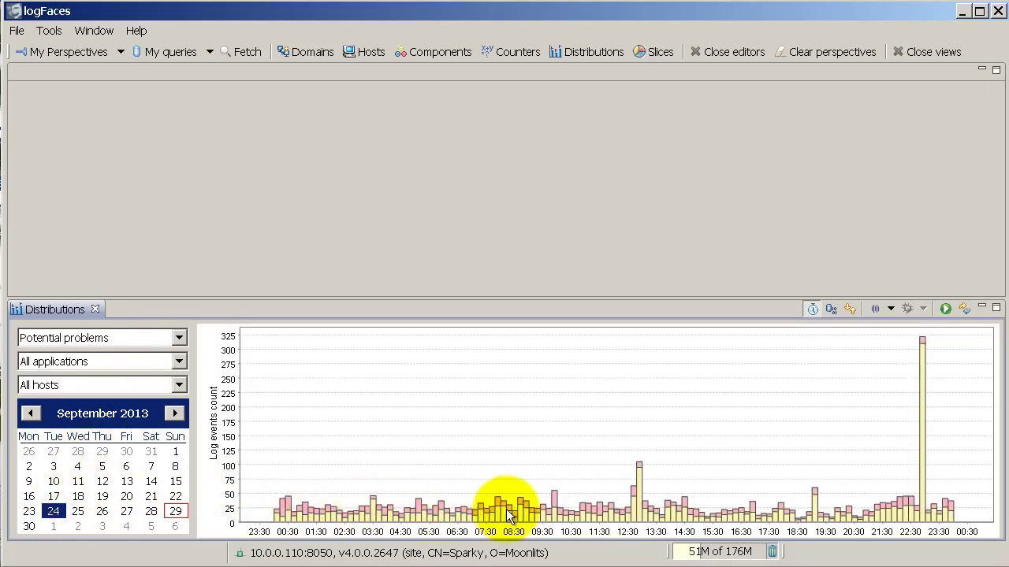
pyautogui.doubleClick(921, 511)
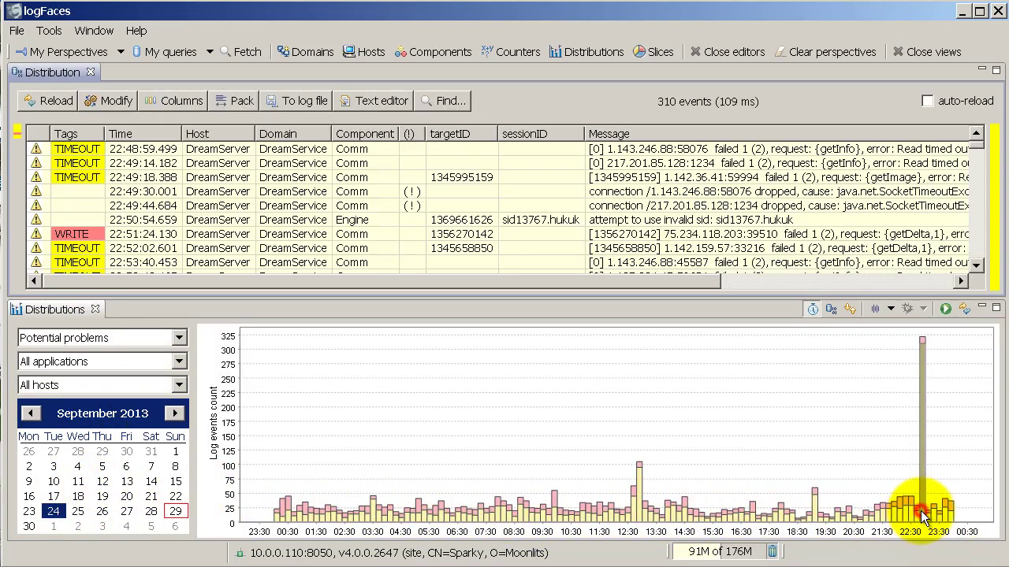
pyautogui.click(122, 339)
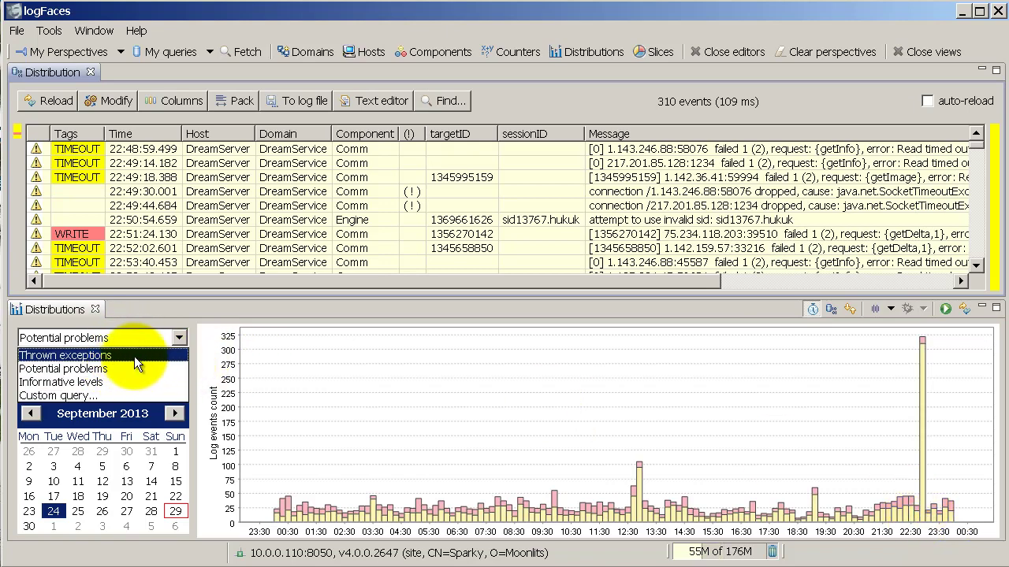
# - Switch the distribution to Thrown exceptions, filtered to the DreamConsole application
pyautogui.click(132, 356)
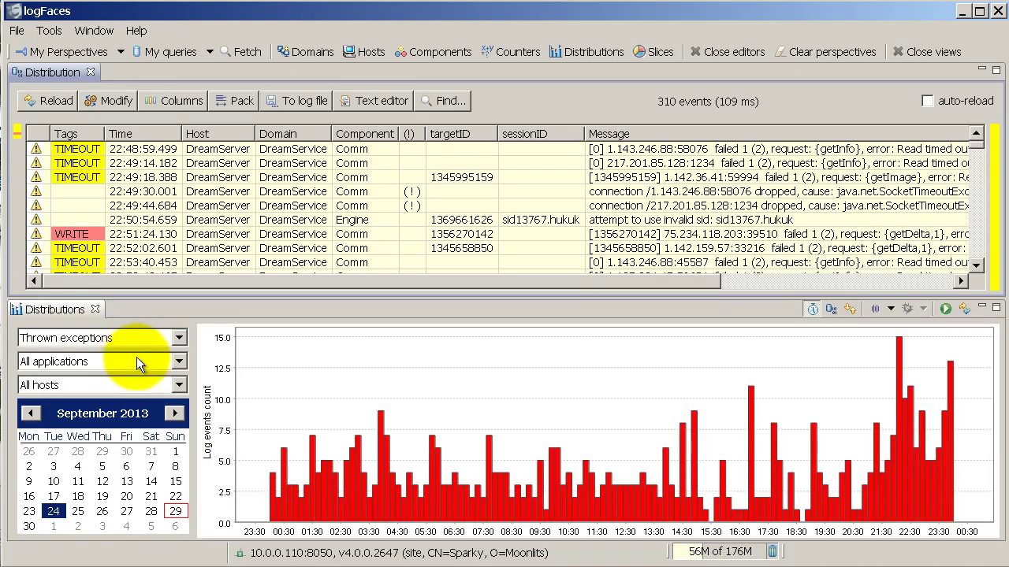
pyautogui.click(139, 363)
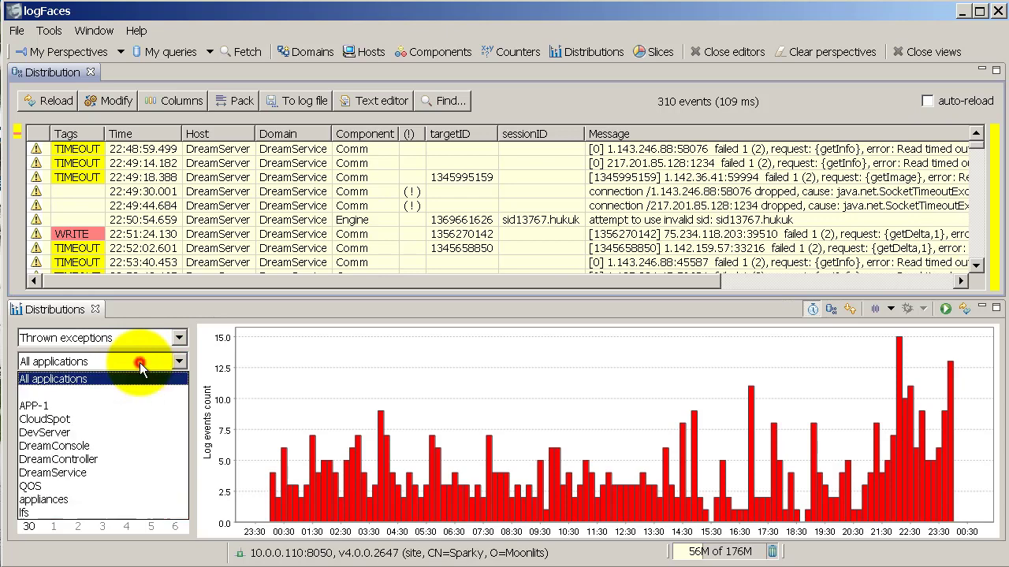
pyautogui.click(127, 448)
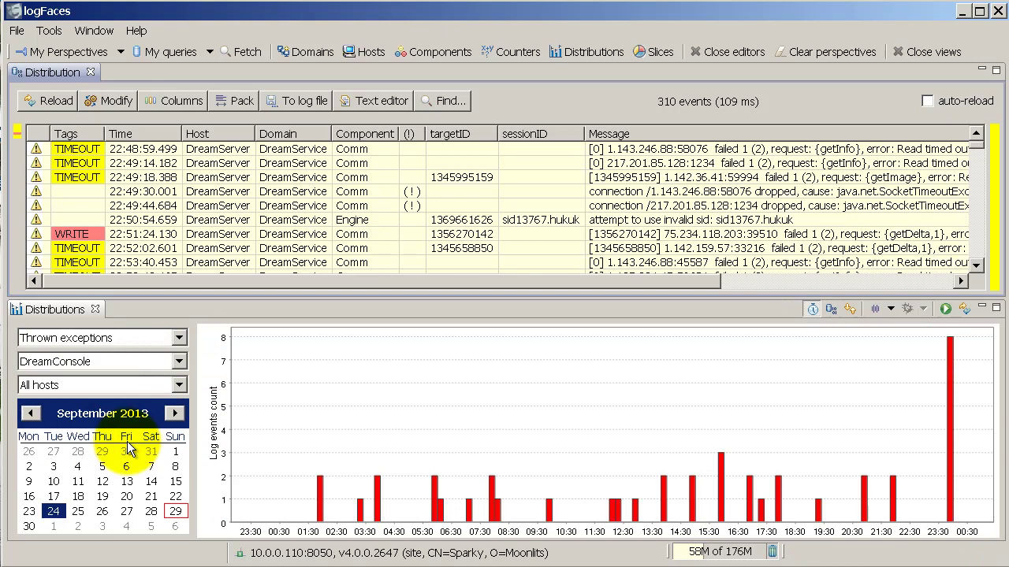
# - Drill into the 15:30 and 17:30 bars, then load all 41 exception events
pyautogui.click(721, 470)
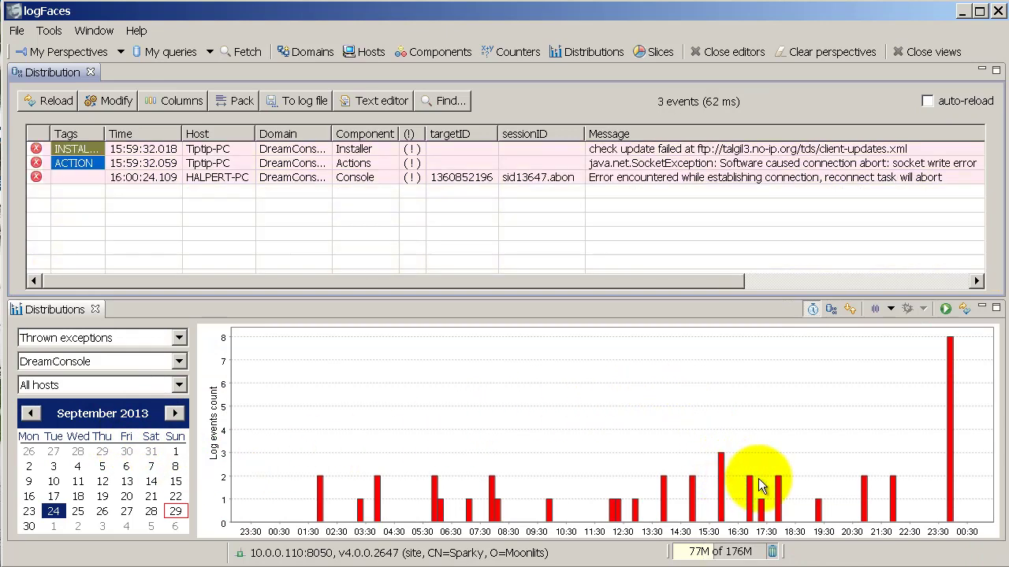
pyautogui.click(775, 491)
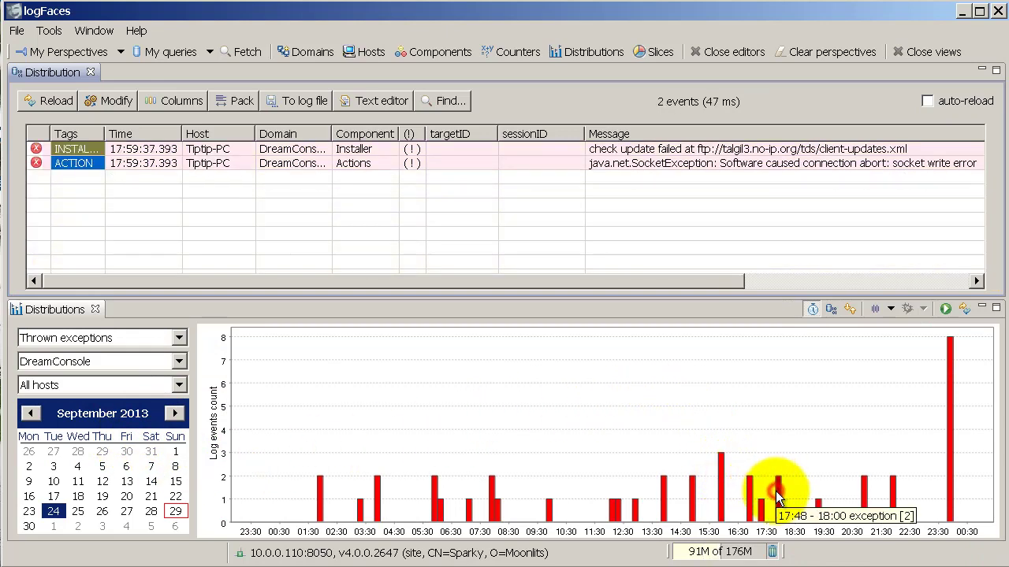
pyautogui.click(945, 308)
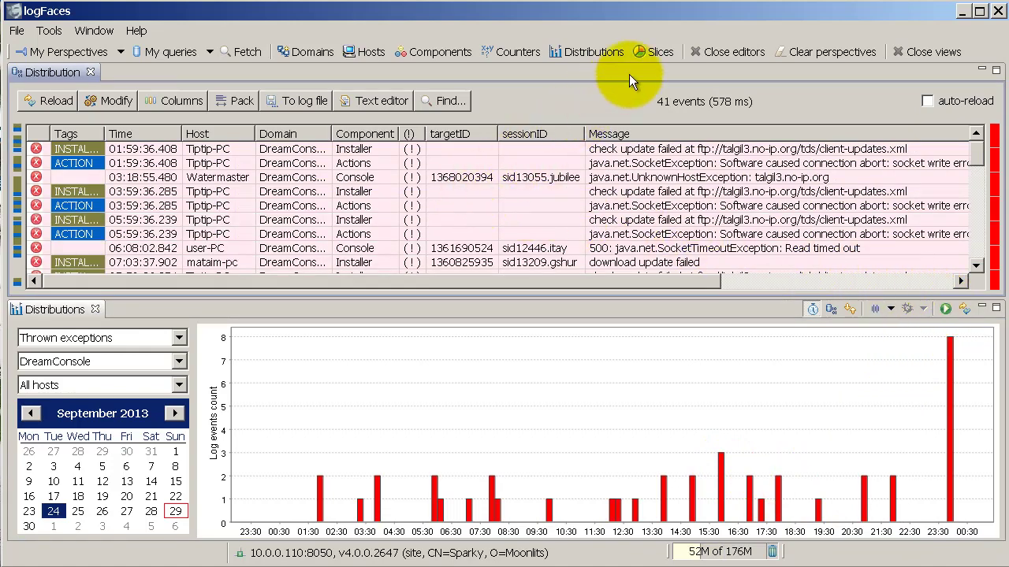
# - Show the exceptions as a slices pie chart broken down by tags
pyautogui.click(655, 51)
pyautogui.click(371, 72)
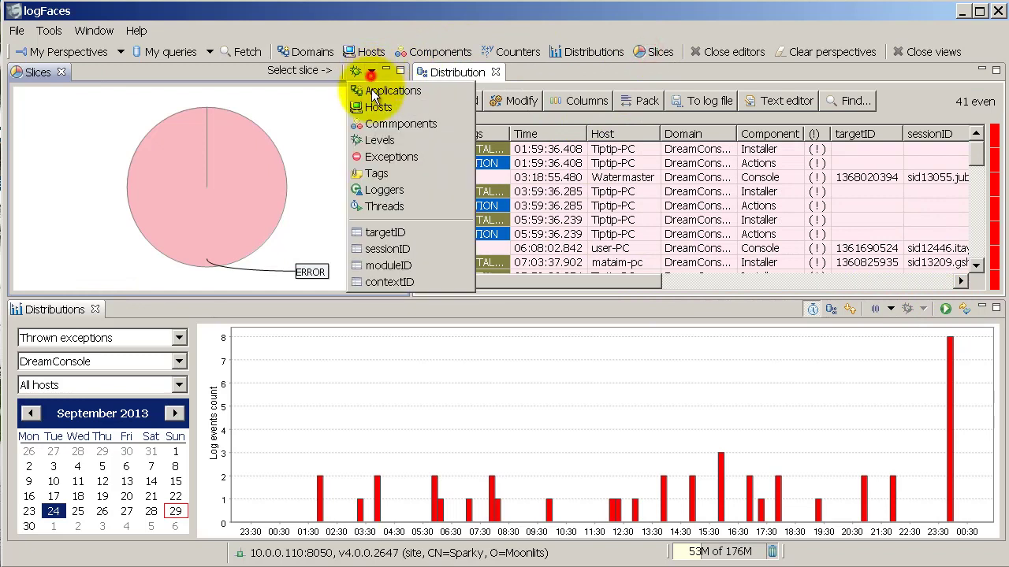
pyautogui.click(369, 174)
pyautogui.moveTo(188, 163)
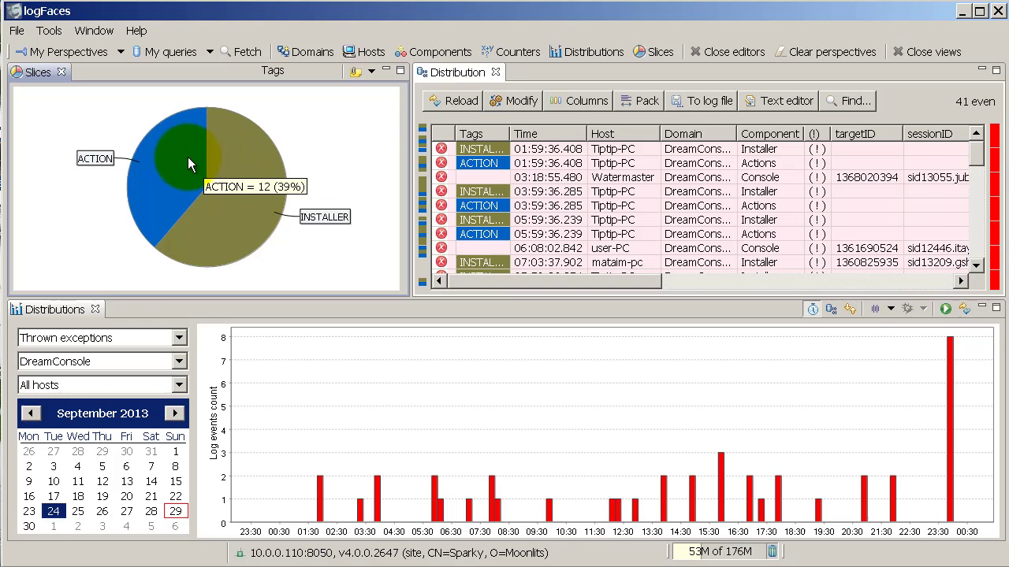
# - Re-slice the pie by sessionID, then by host, then by exception type
pyautogui.click(371, 72)
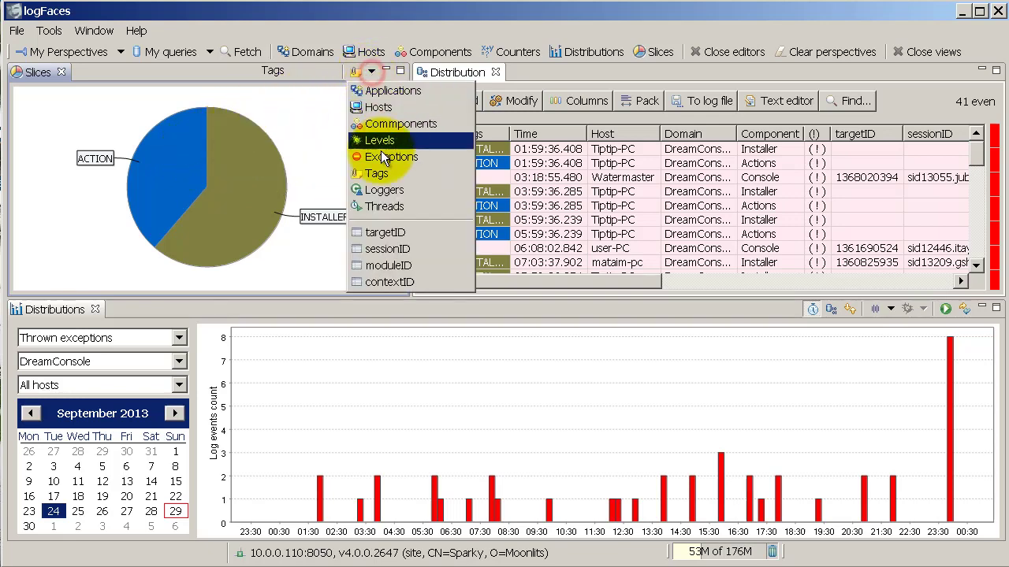
pyautogui.click(387, 249)
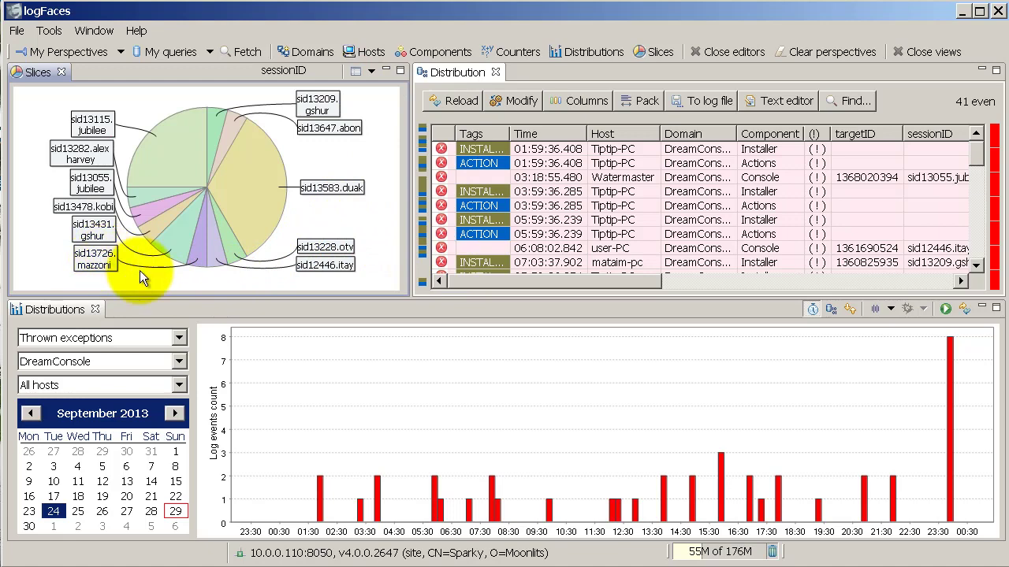
pyautogui.click(371, 71)
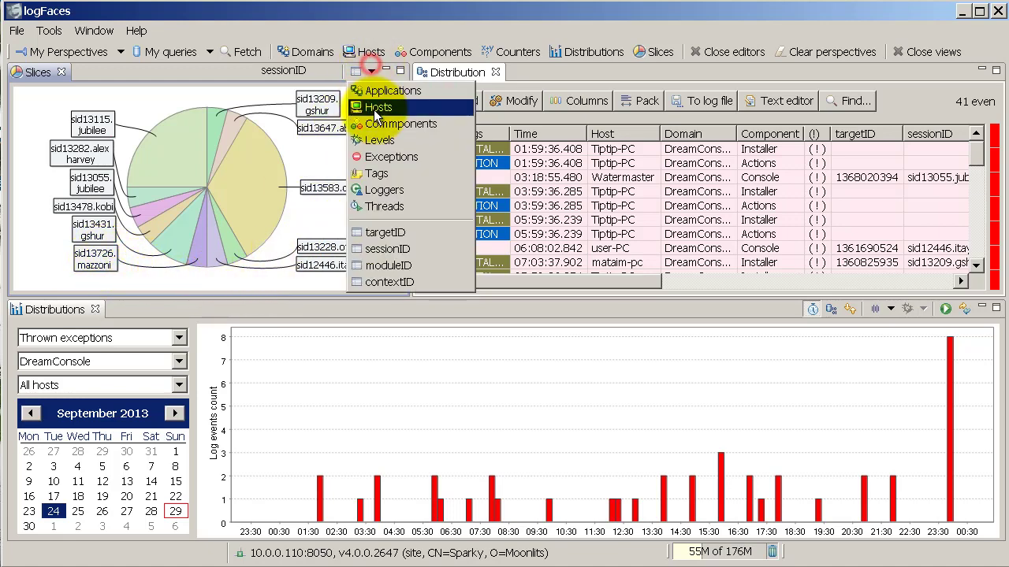
pyautogui.click(375, 110)
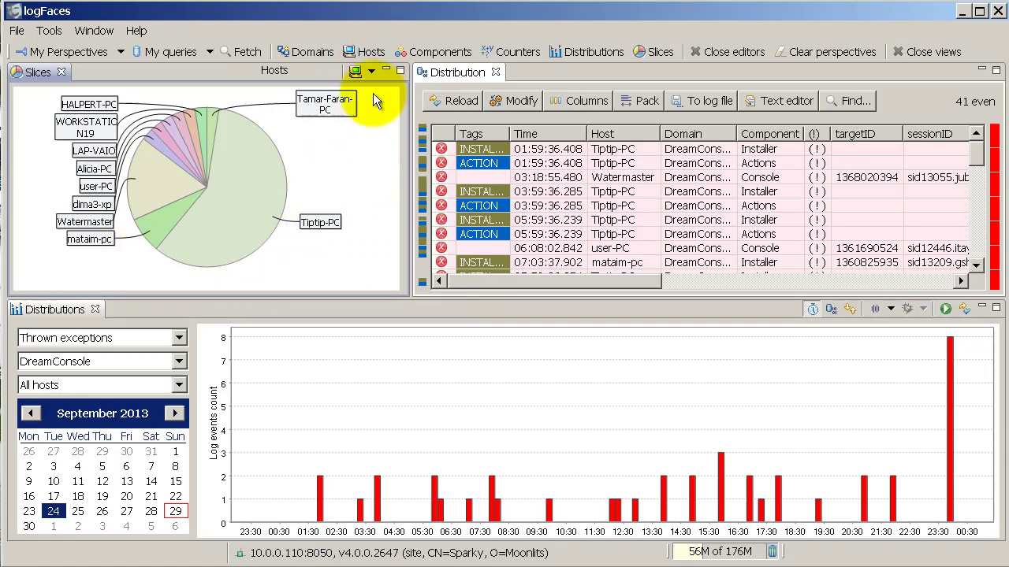
pyautogui.click(372, 72)
pyautogui.click(375, 151)
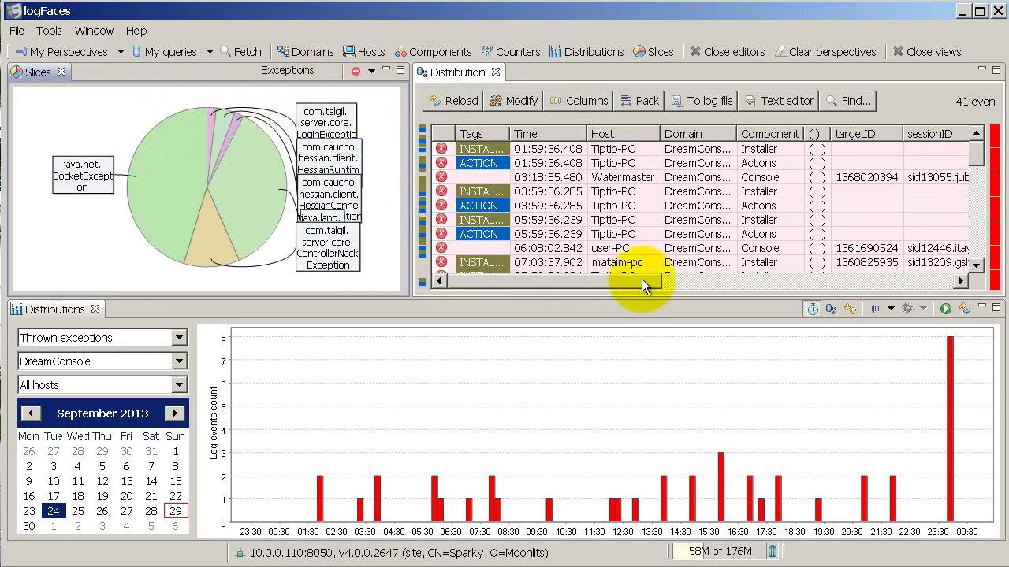
# - Run the Console actions (today) distribution query
pyautogui.click(832, 310)
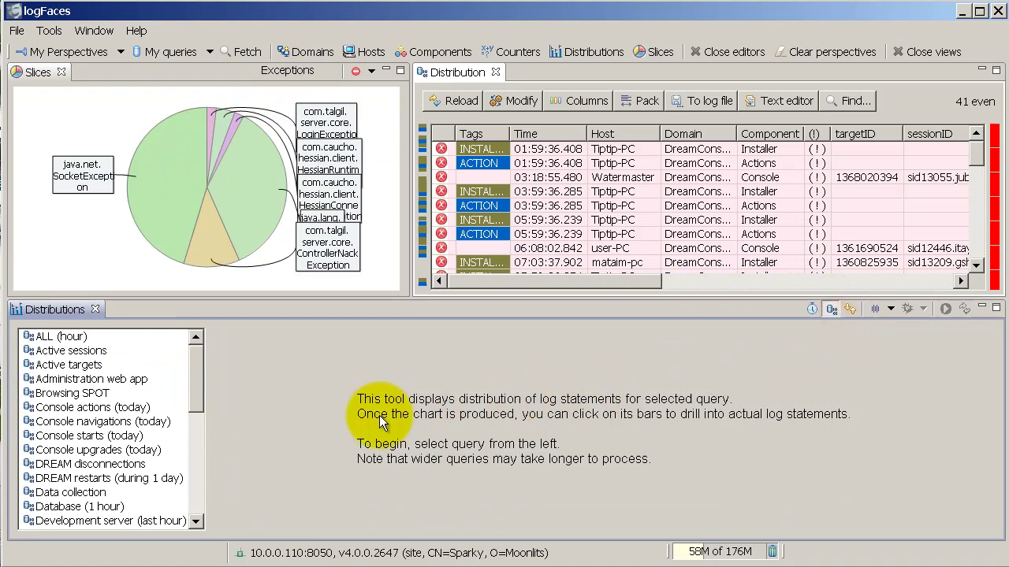
pyautogui.click(48, 407)
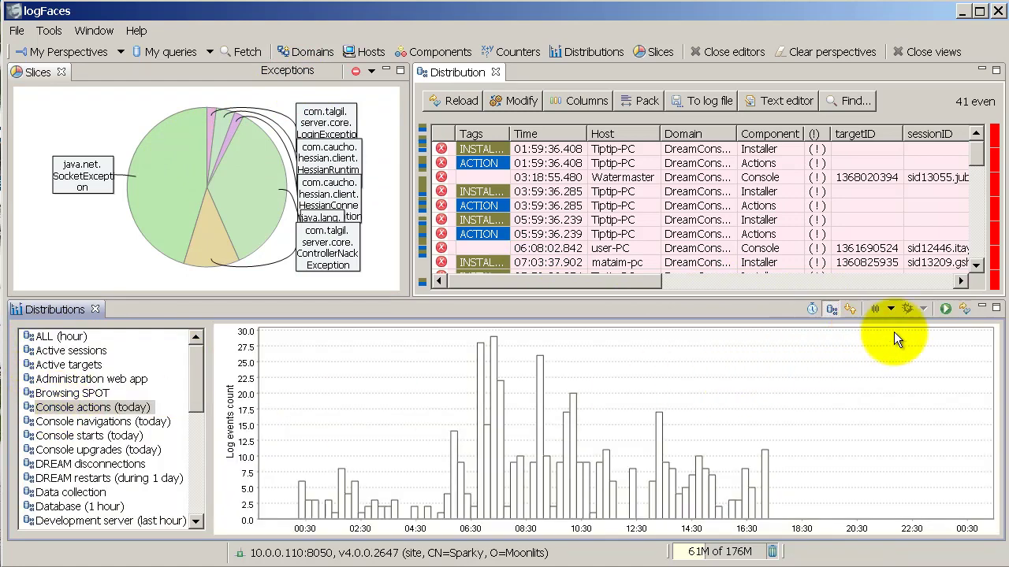
pyautogui.click(945, 310)
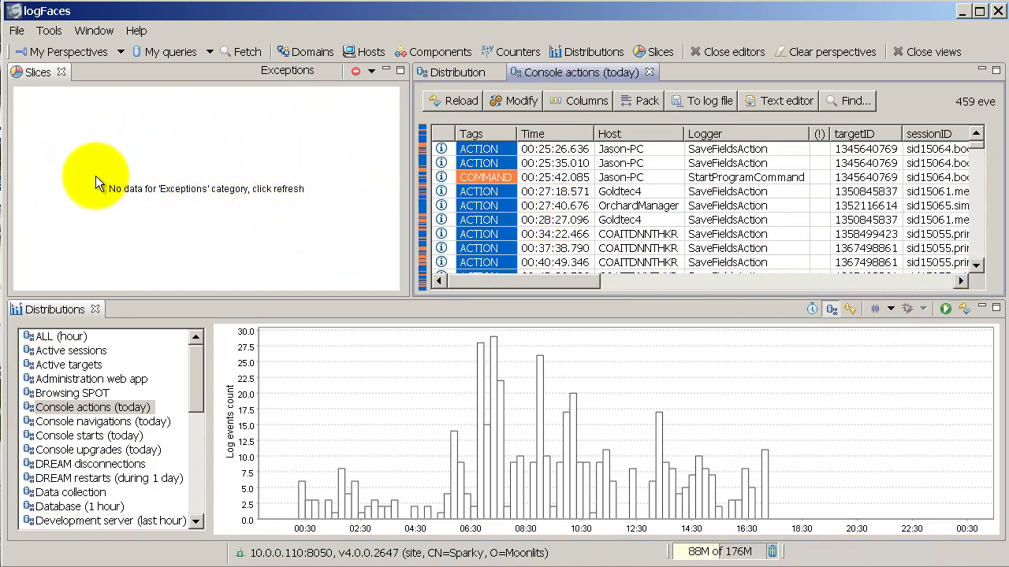
# - Slice console actions by tag, drill into the 167 COMMAND events, and hide the query list
pyautogui.click(372, 72)
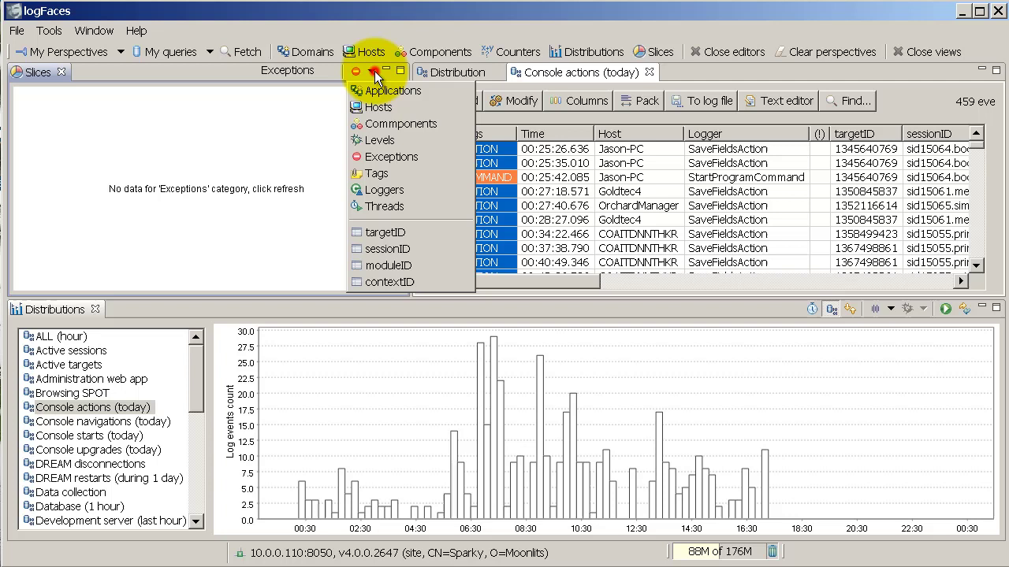
pyautogui.click(374, 174)
pyautogui.moveTo(169, 124)
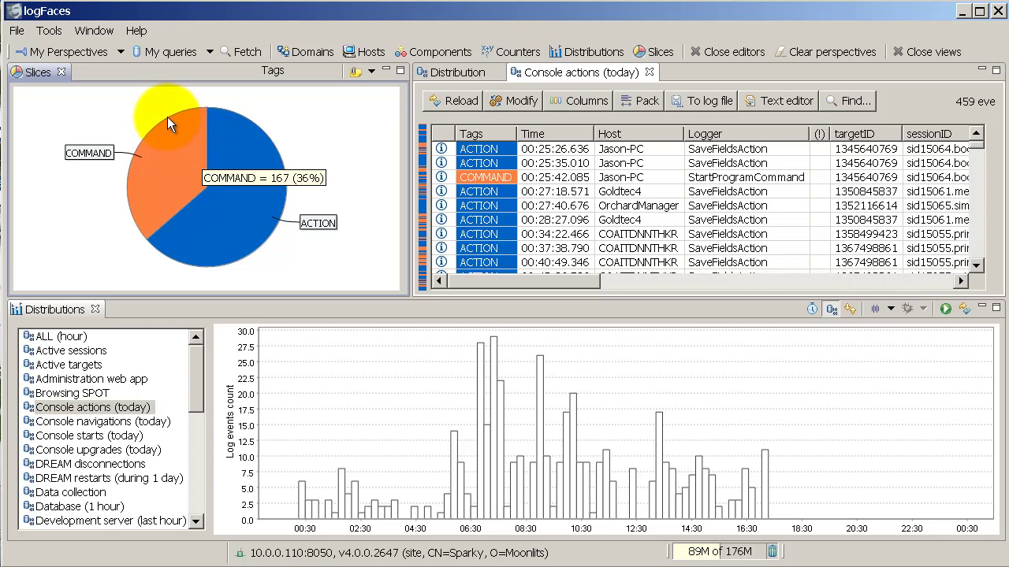
pyautogui.doubleClick(171, 136)
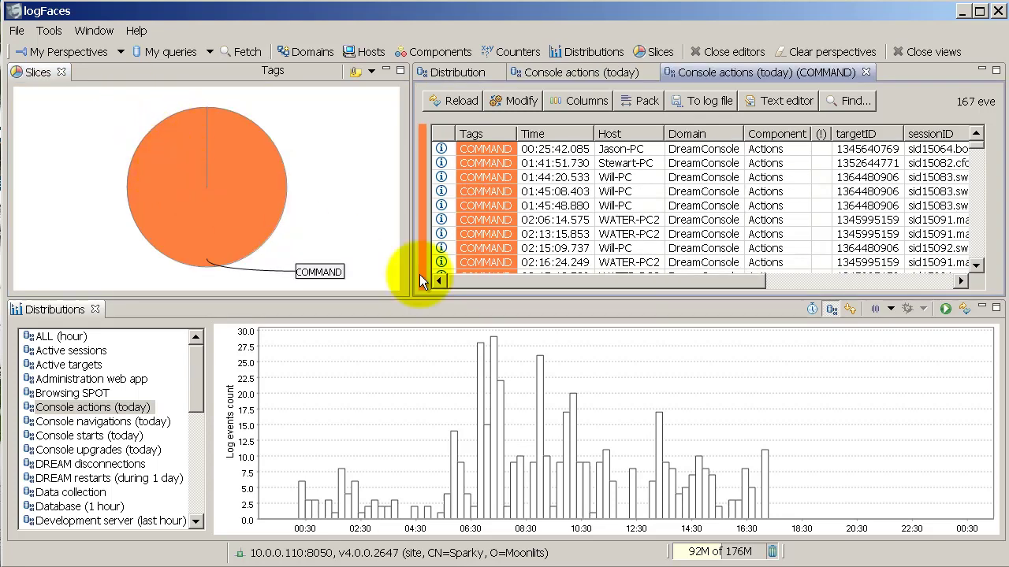
pyautogui.click(848, 309)
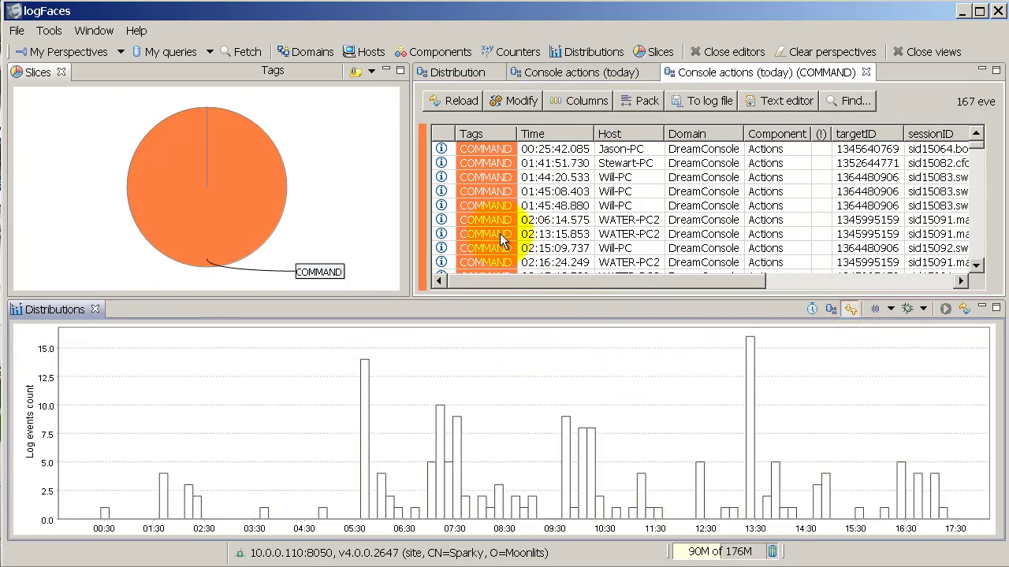
pyautogui.click(356, 71)
# - Drill into session sid15162.jubilee by sessionID, chart in 1-hour bars, and open the first hour's events
pyautogui.click(387, 249)
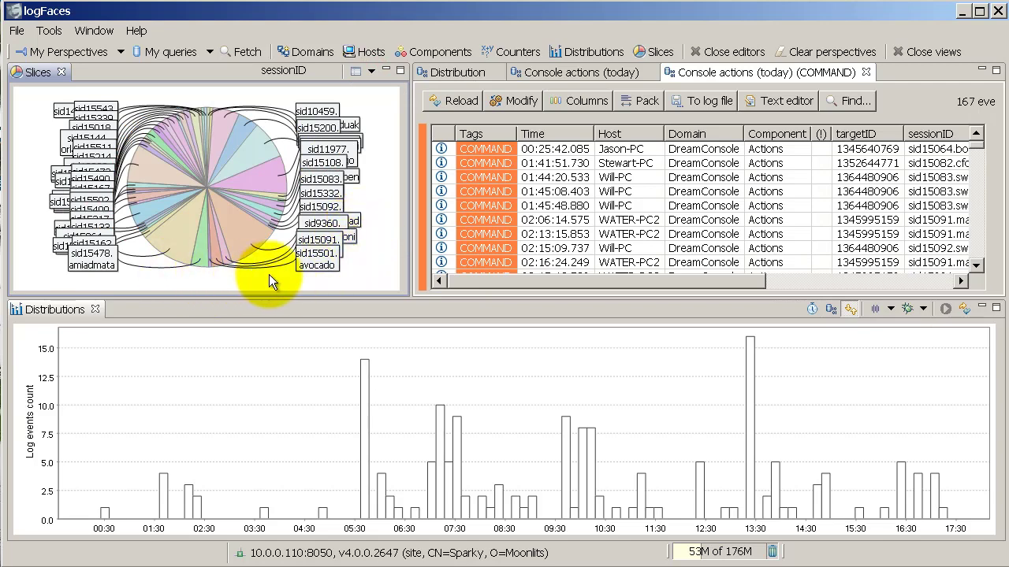
pyautogui.doubleClick(172, 229)
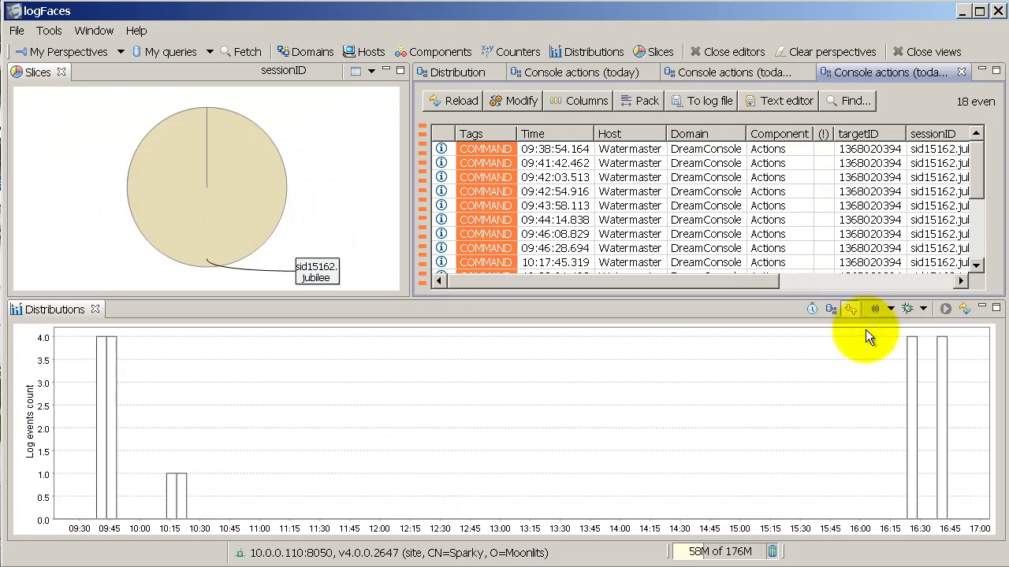
pyautogui.click(897, 310)
pyautogui.click(901, 328)
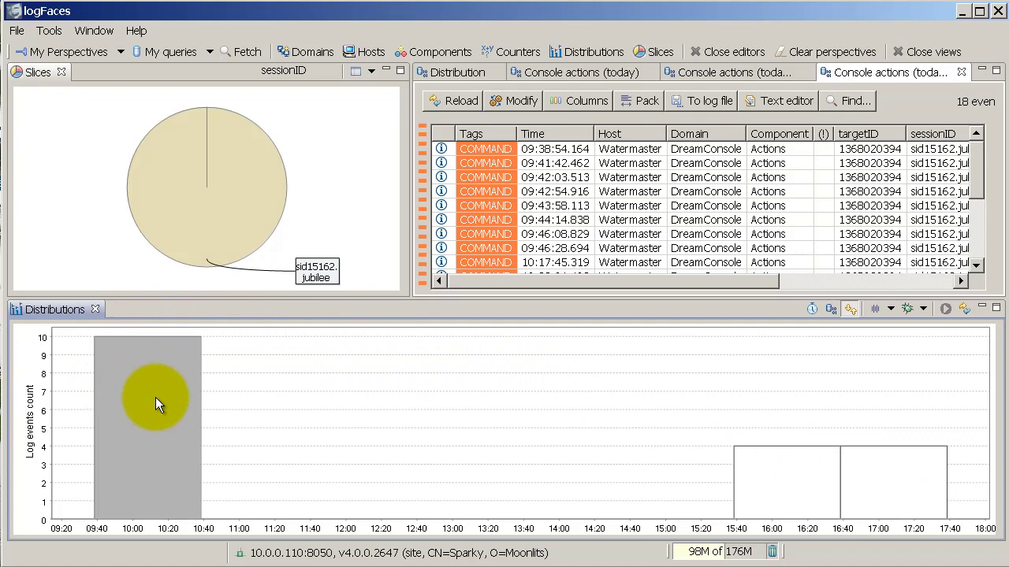
pyautogui.doubleClick(164, 373)
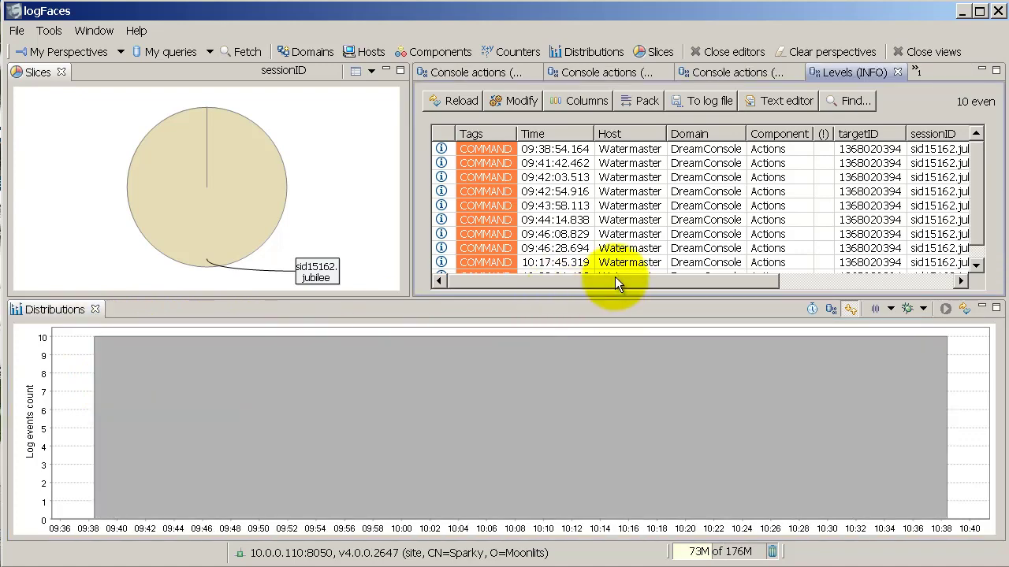